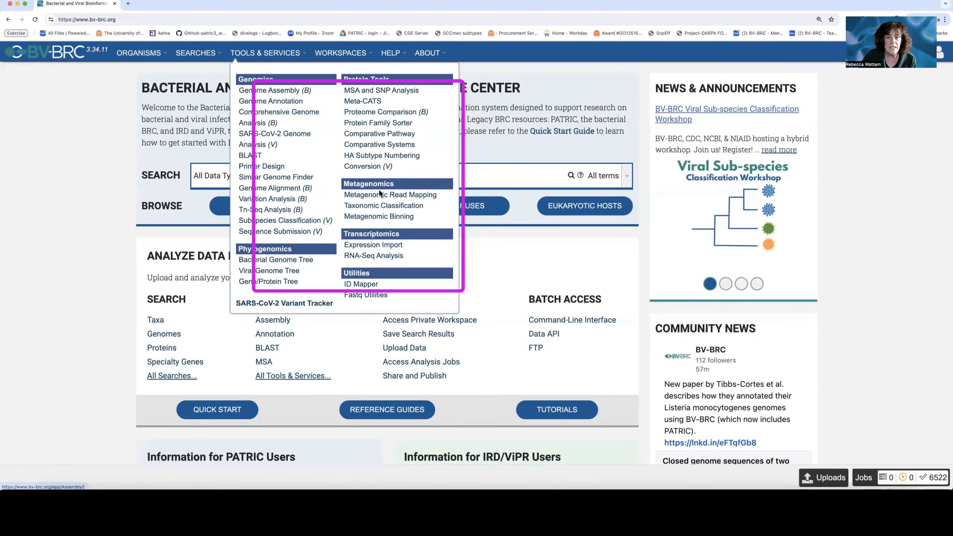
# Step: Open the Taxonomic Classification service from the metagenomics tools
pyautogui.click(399, 207)
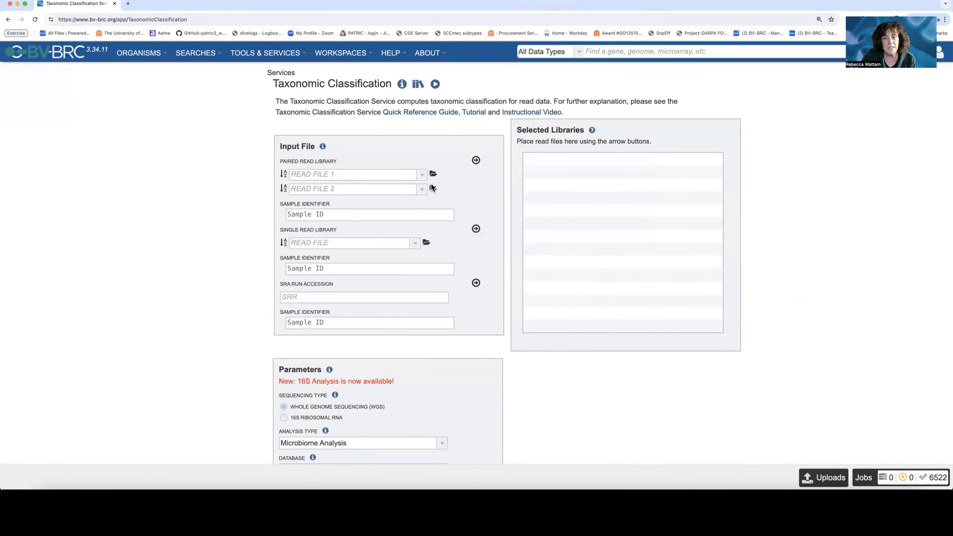
pyautogui.click(313, 175)
pyautogui.write('Bru')
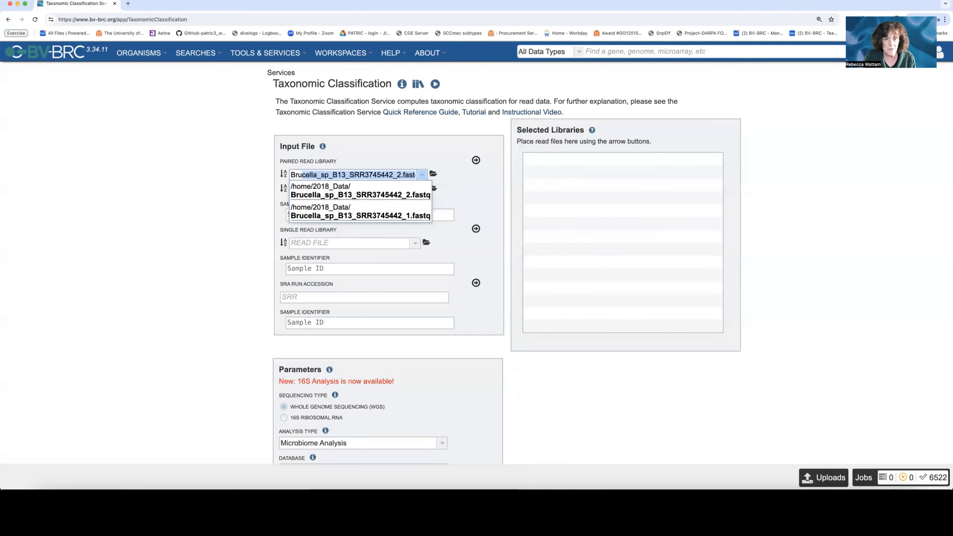
pyautogui.press('BackSpace')
pyautogui.press('BackSpace')
pyautogui.press('BackSpace')
pyautogui.press('BackSpace')
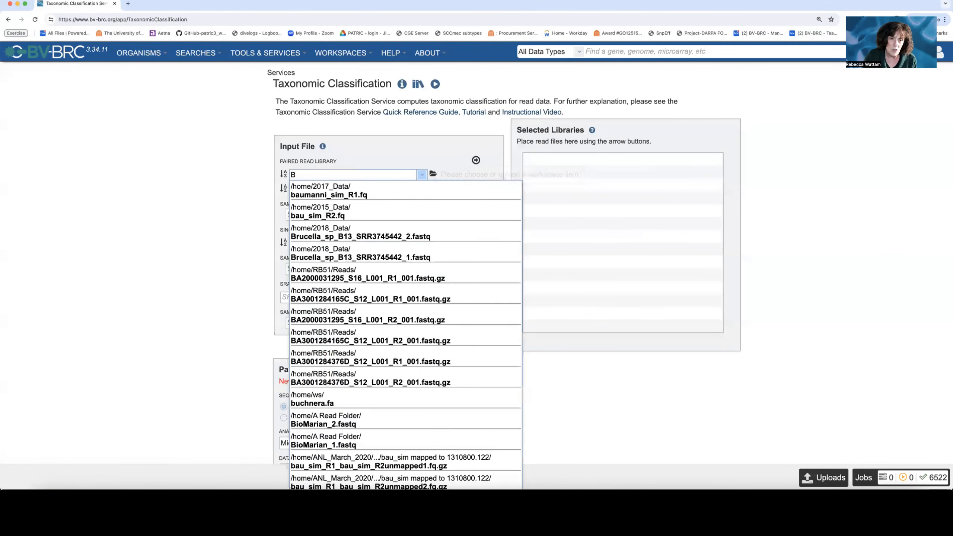
pyautogui.click(423, 174)
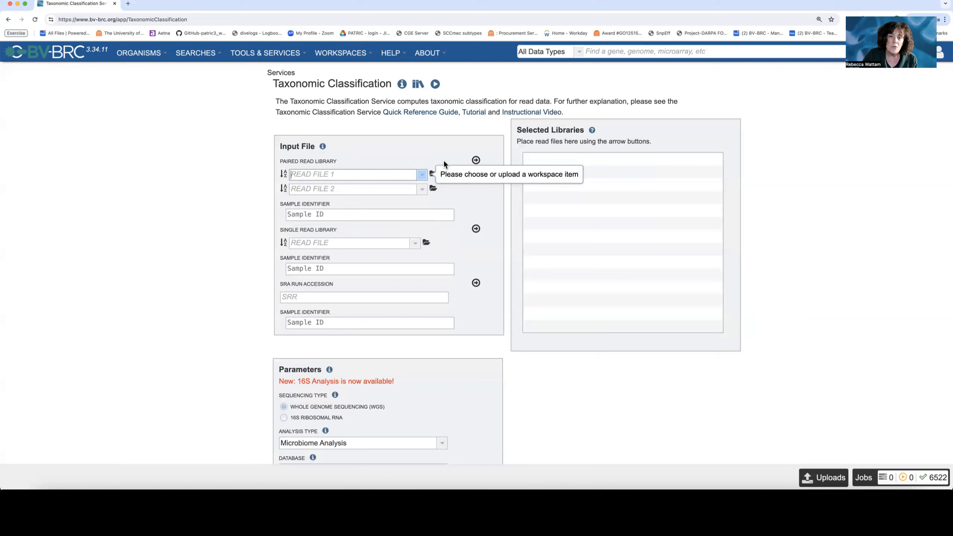
pyautogui.click(423, 174)
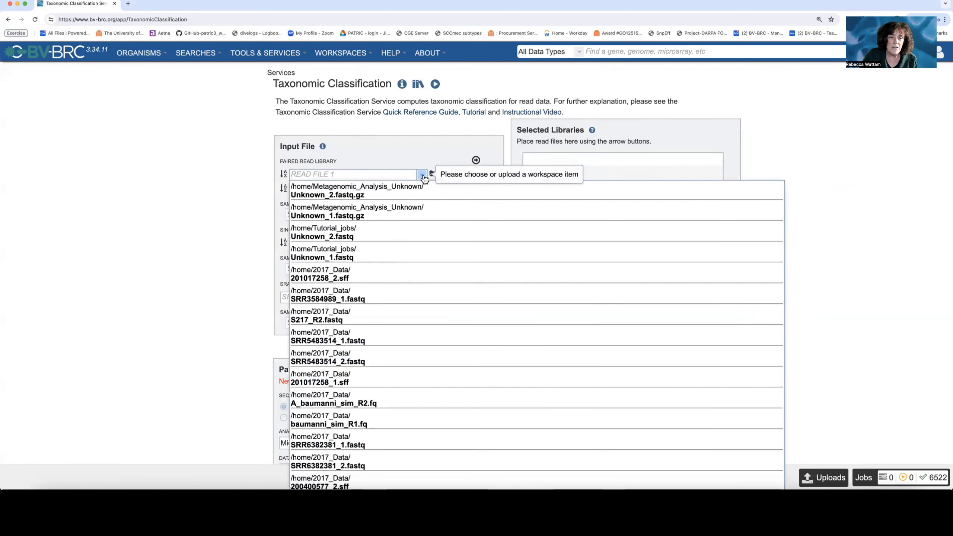
pyautogui.click(416, 152)
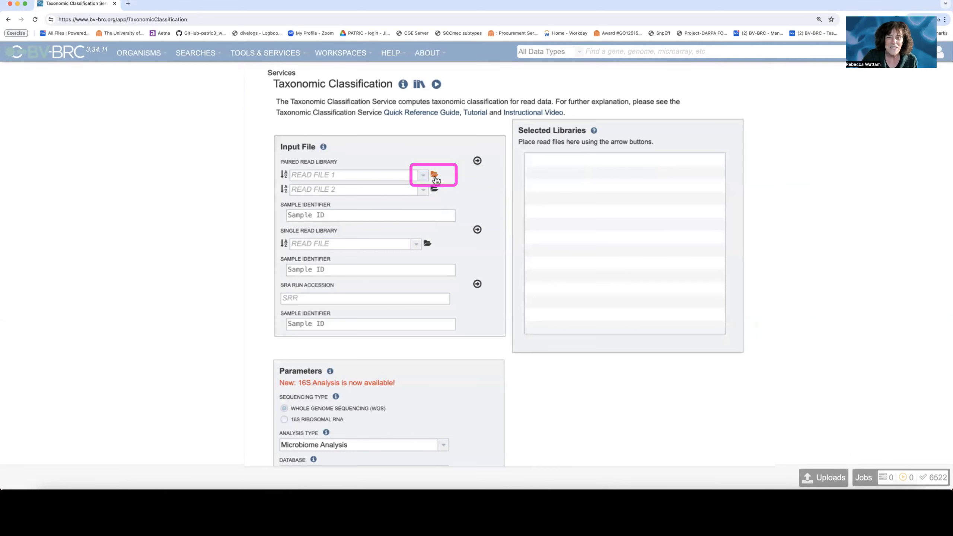
# Step: Choose Unknown_1.fastq.gz from the Metagenomic_Analysis_Unknown workspace folder as read file 1 of the paired library, sorting folders by newest creation date
pyautogui.click(434, 176)
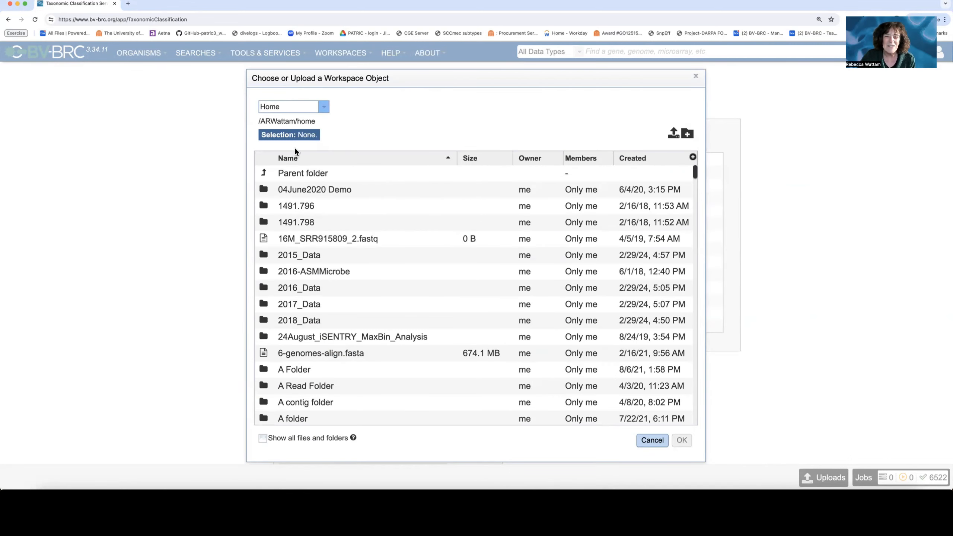
pyautogui.click(638, 159)
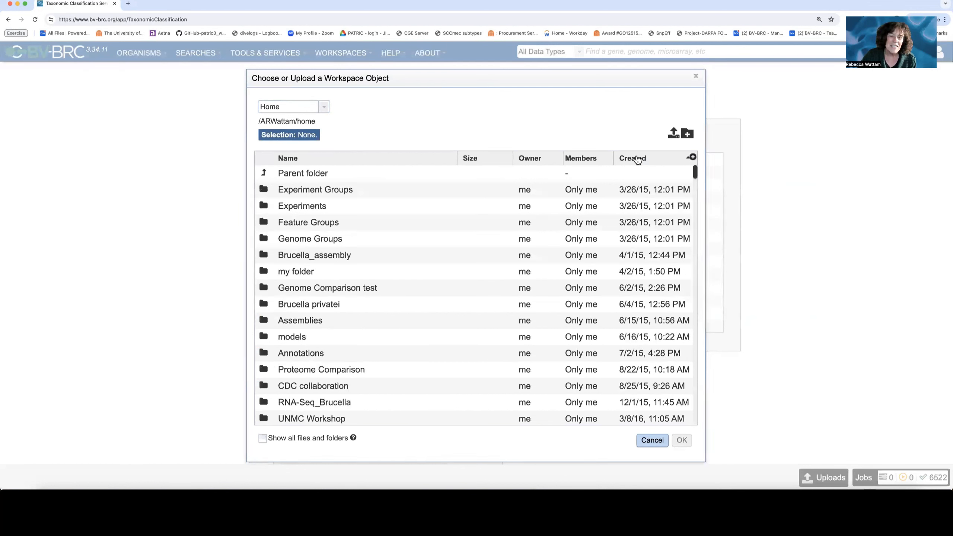
pyautogui.click(638, 159)
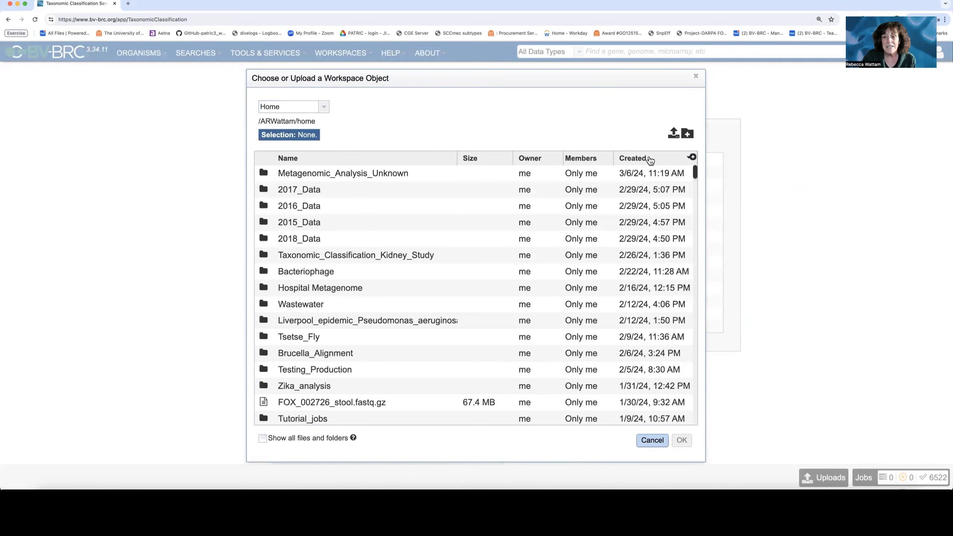
pyautogui.doubleClick(265, 176)
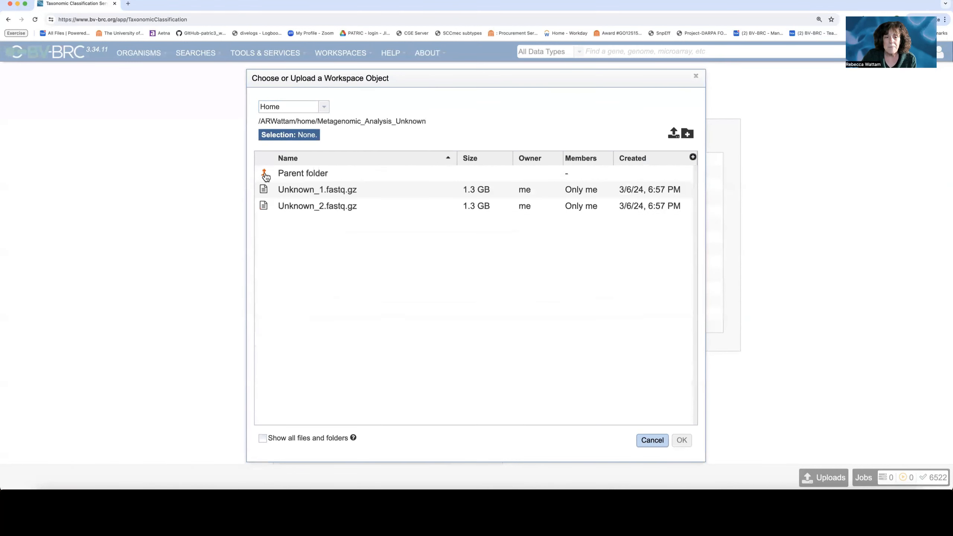
pyautogui.click(374, 194)
pyautogui.click(683, 440)
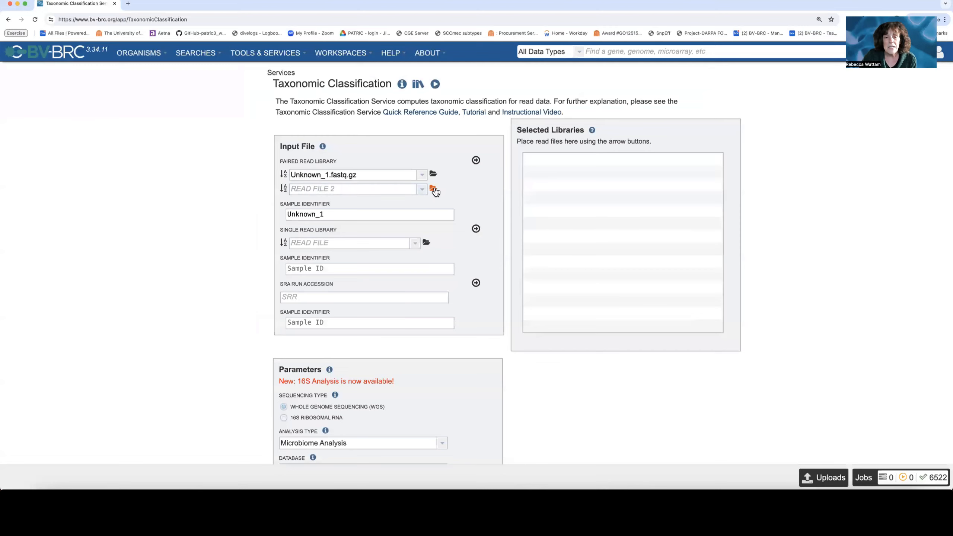
# Step: Choose Unknown_2.fastq.gz from the Metagenomic_Analysis_Unknown workspace folder as read file 2 of the paired library
pyautogui.click(434, 188)
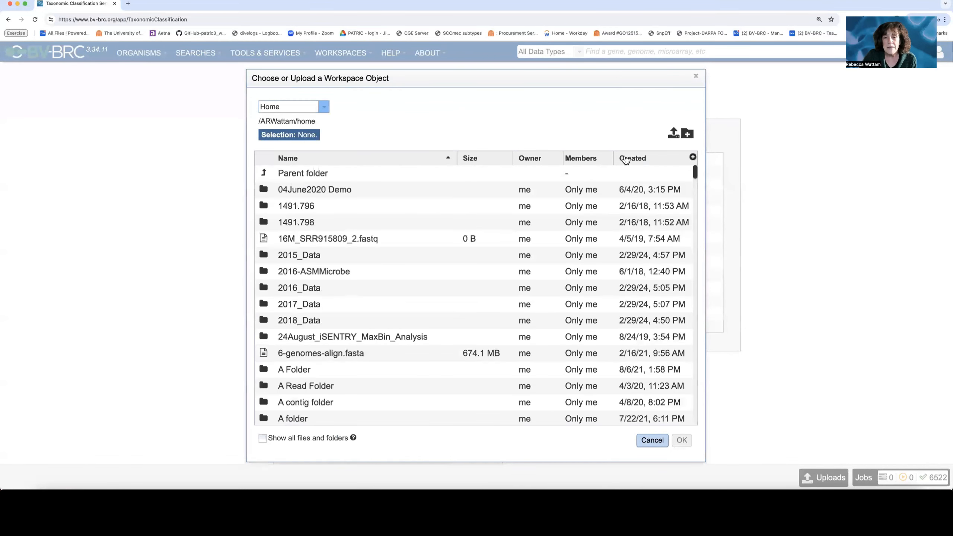
pyautogui.click(630, 161)
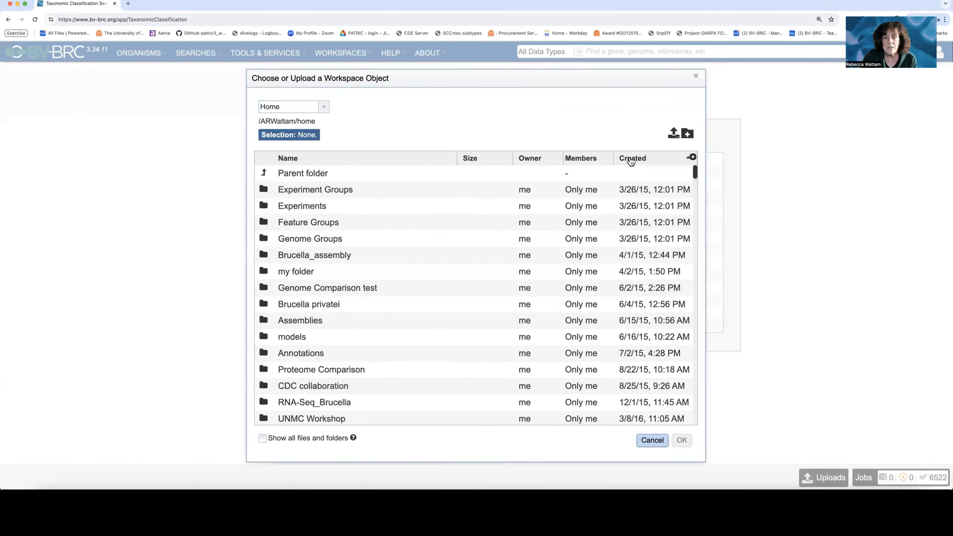
pyautogui.click(630, 159)
pyautogui.click(263, 175)
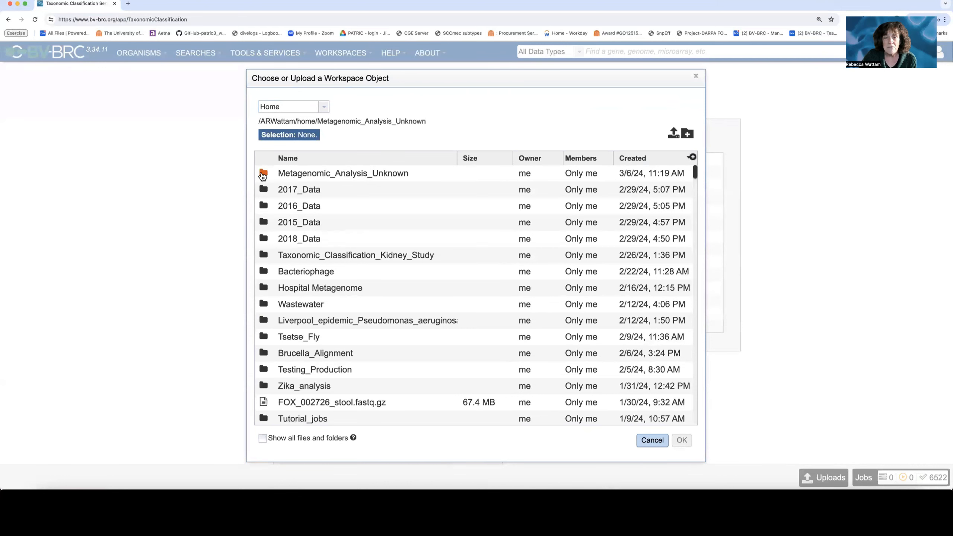
pyautogui.click(317, 207)
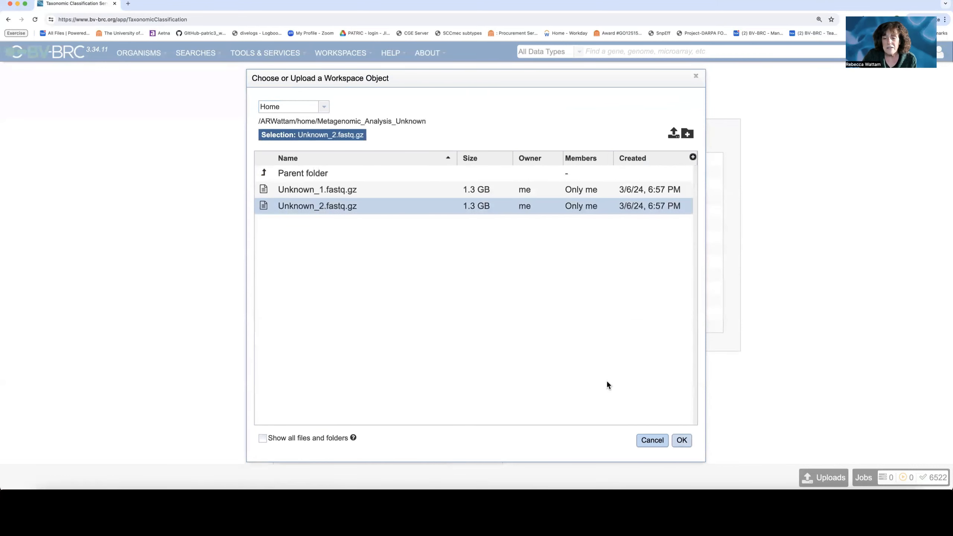
pyautogui.click(681, 441)
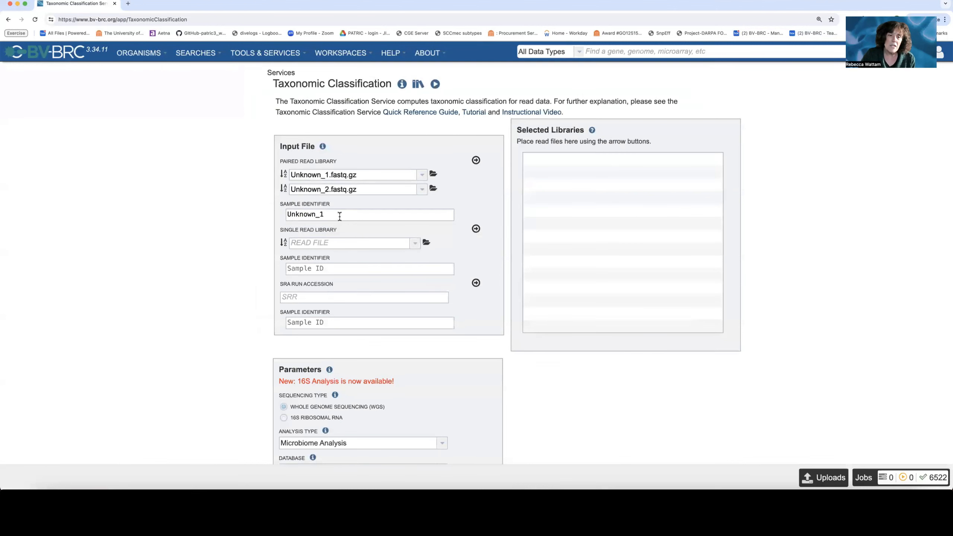
# Step: Set the paired library's sample identifier to Unknown_paired-reads and add the library to the selected libraries
pyautogui.click(328, 213)
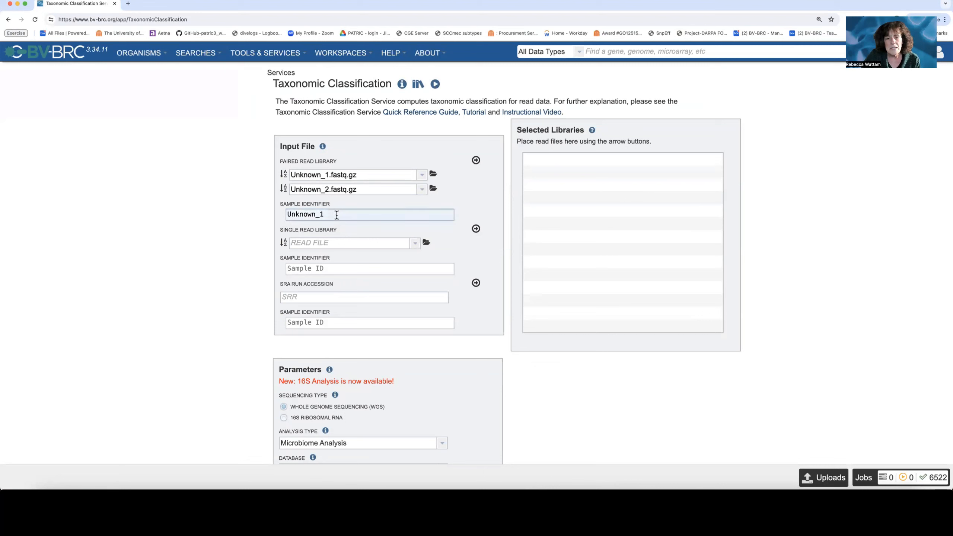
pyautogui.click(329, 214)
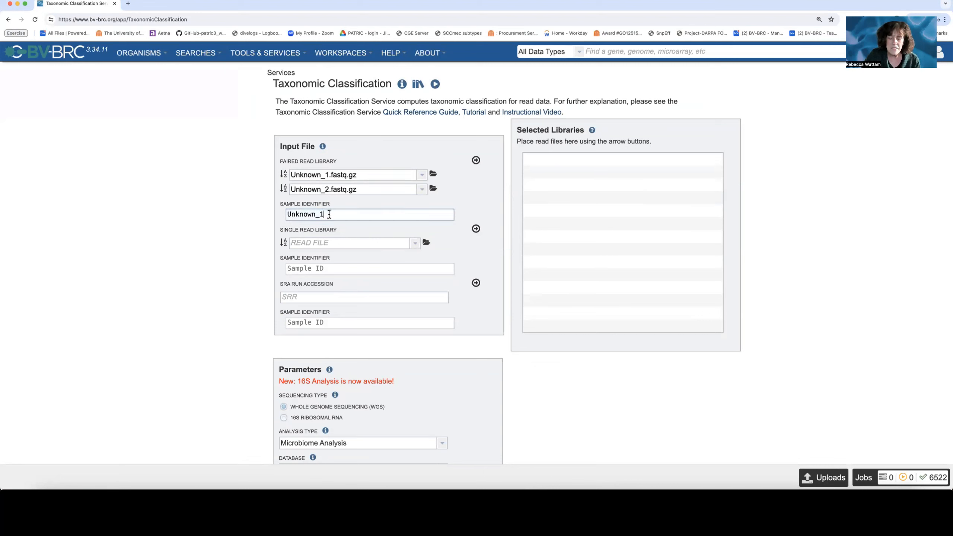
pyautogui.press('BackSpace')
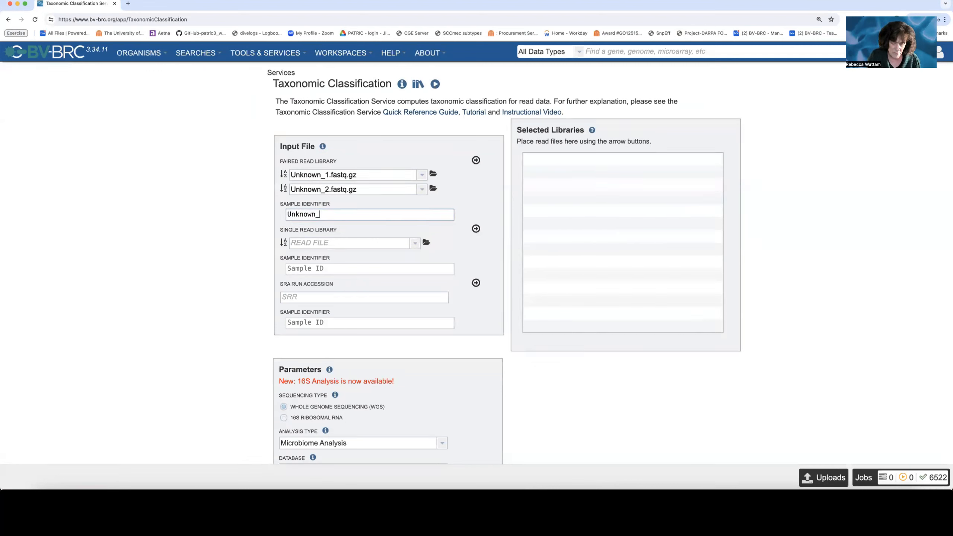
pyautogui.write('paired-reads')
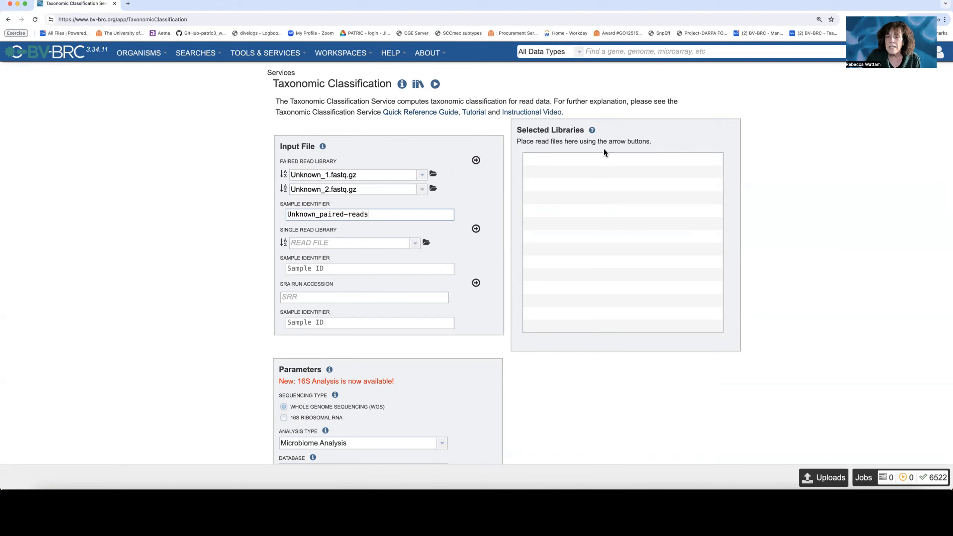
pyautogui.click(476, 162)
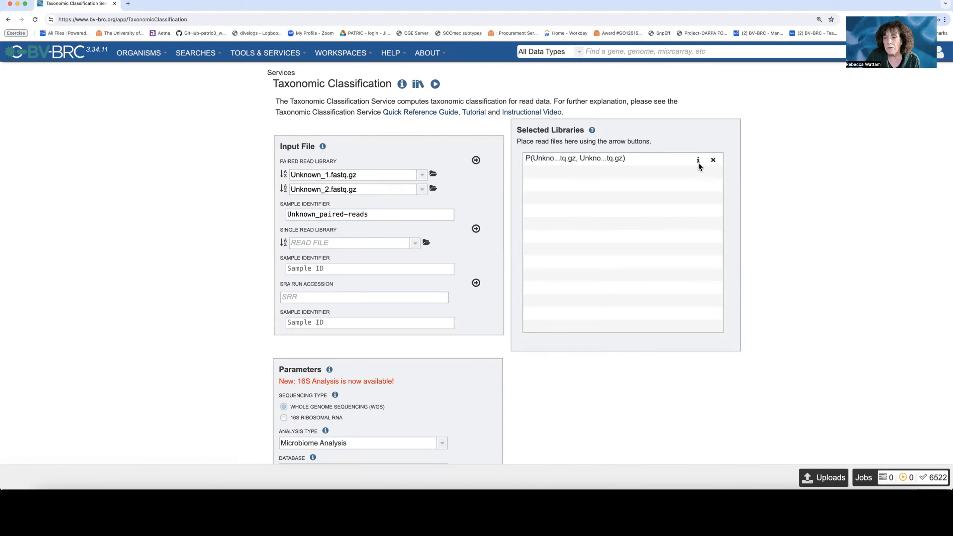
pyautogui.moveTo(699, 162)
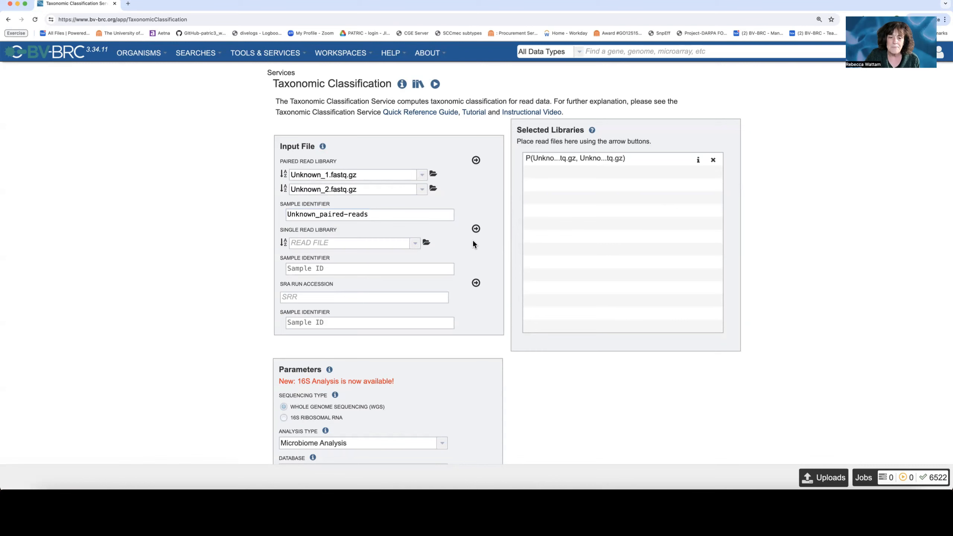
# Step: Choose Microbiome Analysis as the analysis type in the job parameters
pyautogui.scroll(-2, 472, 242)
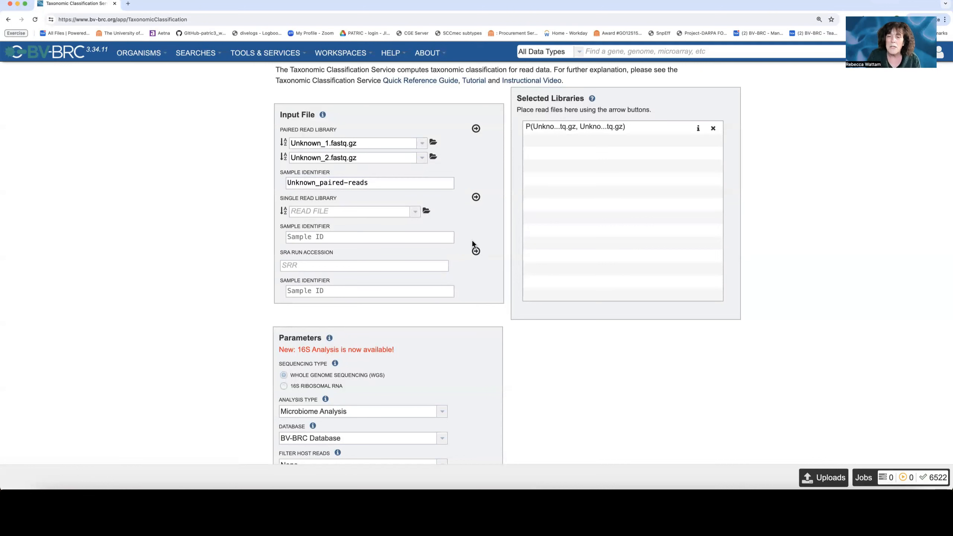
pyautogui.scroll(-5, 569, 379)
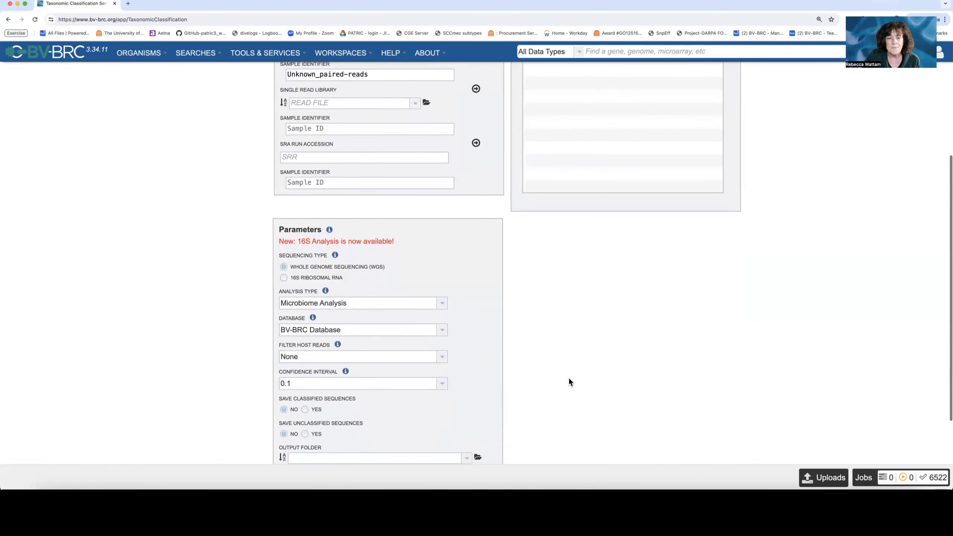
pyautogui.scroll(-1, 568, 378)
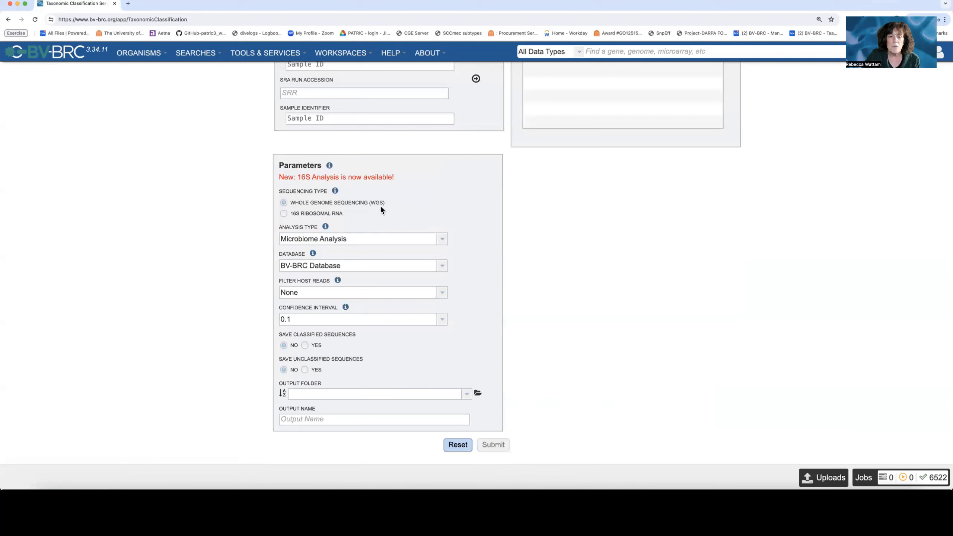
pyautogui.click(443, 240)
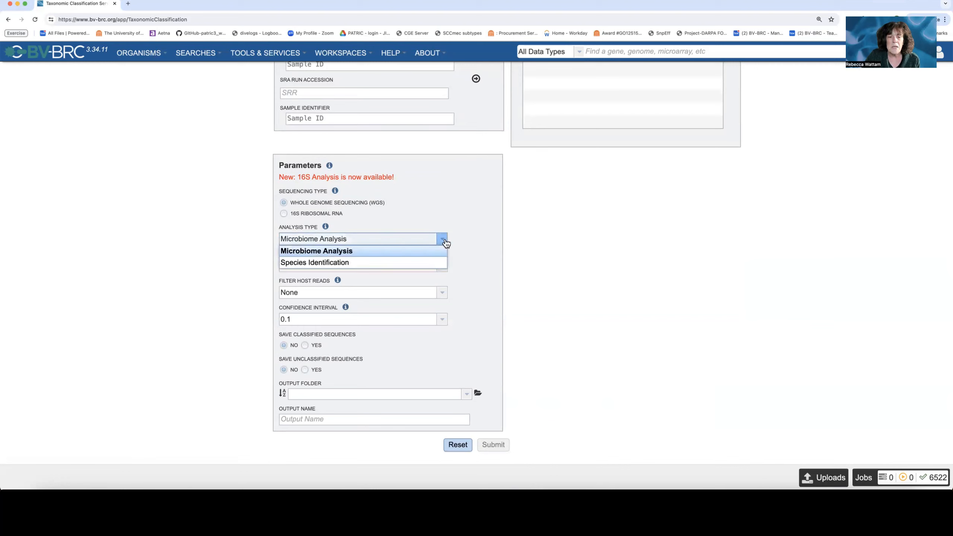
pyautogui.click(339, 251)
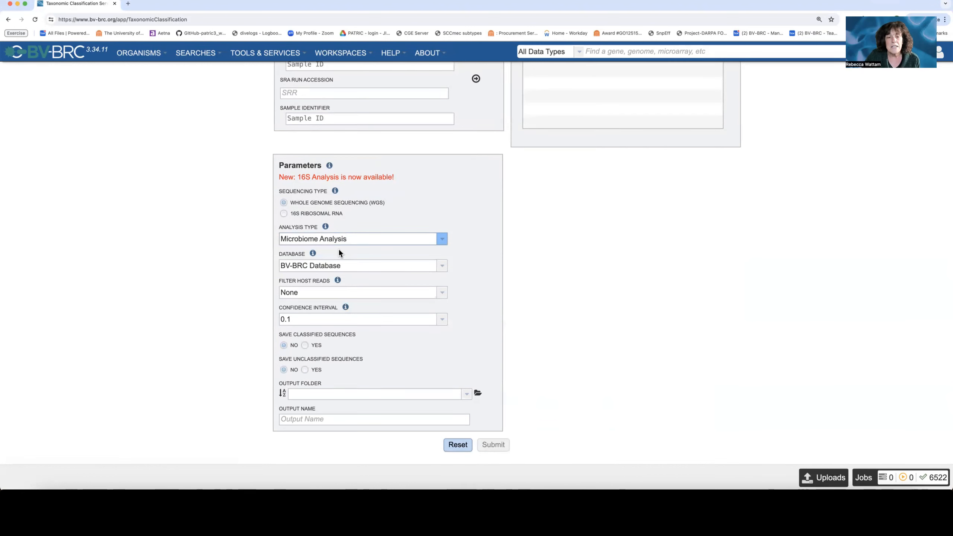
# Step: Set the database to Kraken2 Standard Database and filter host reads for Homo sapiens
pyautogui.click(441, 266)
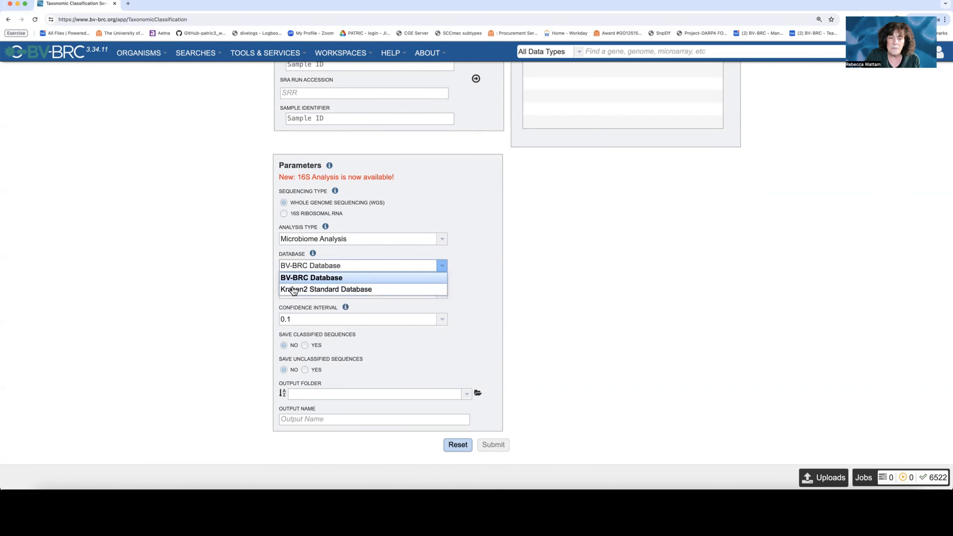
pyautogui.click(304, 292)
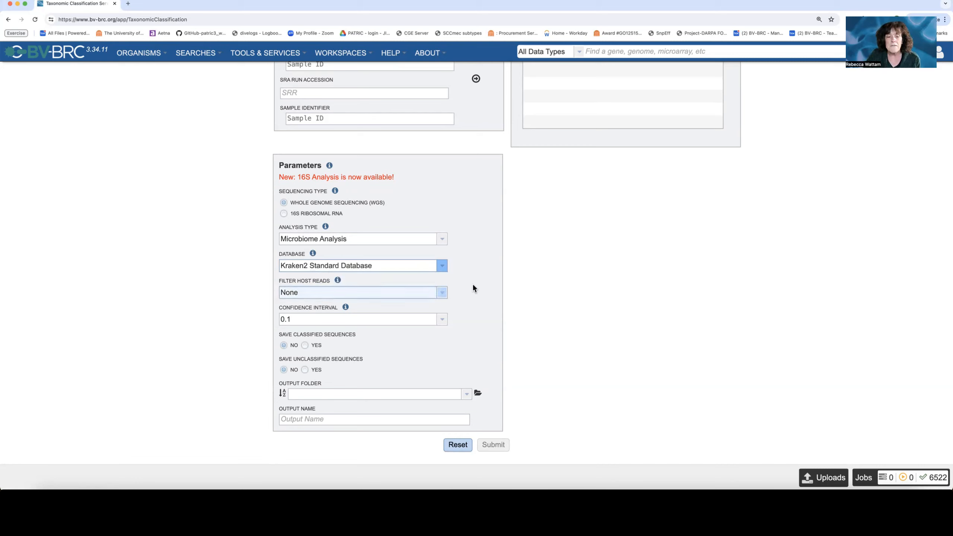
pyautogui.click(443, 293)
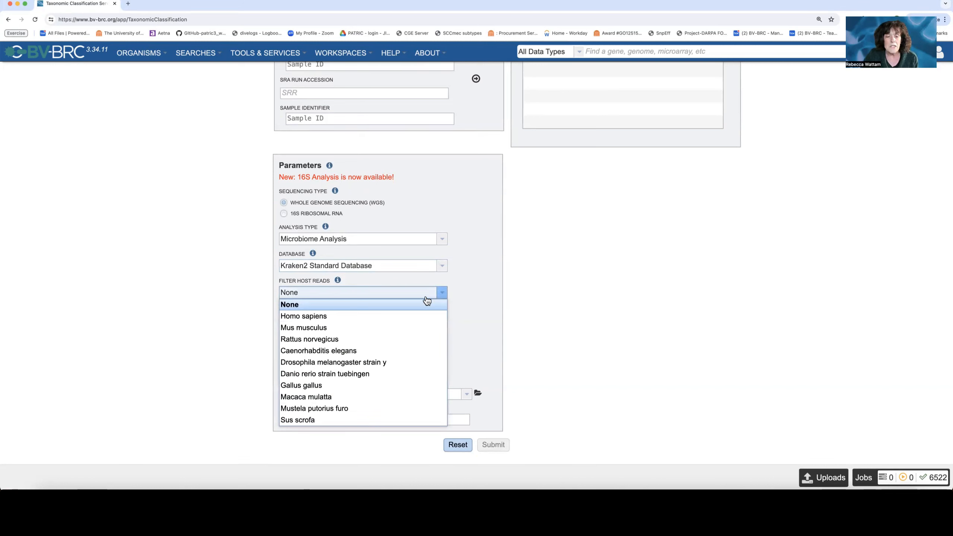
pyautogui.click(320, 319)
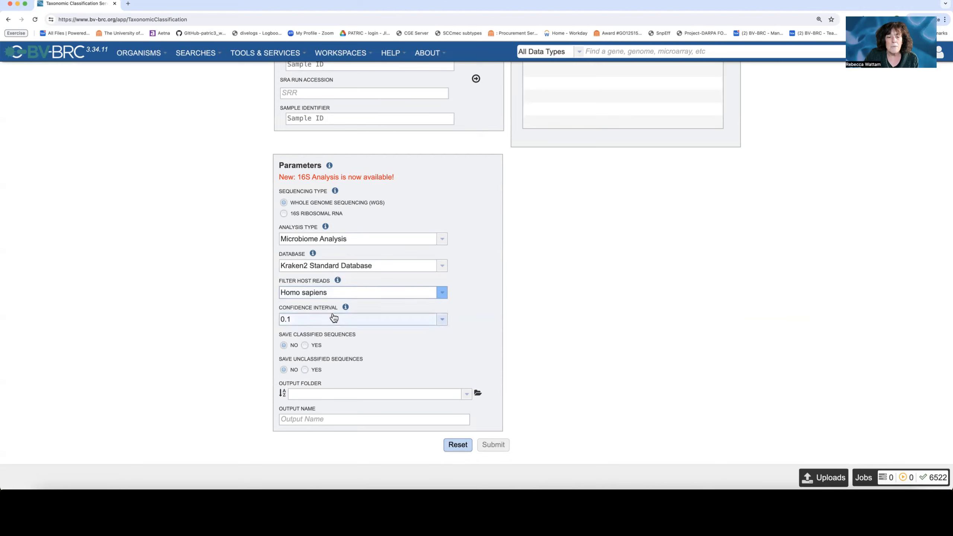
# Step: Review the available confidence interval values and read the help description of that parameter
pyautogui.click(441, 320)
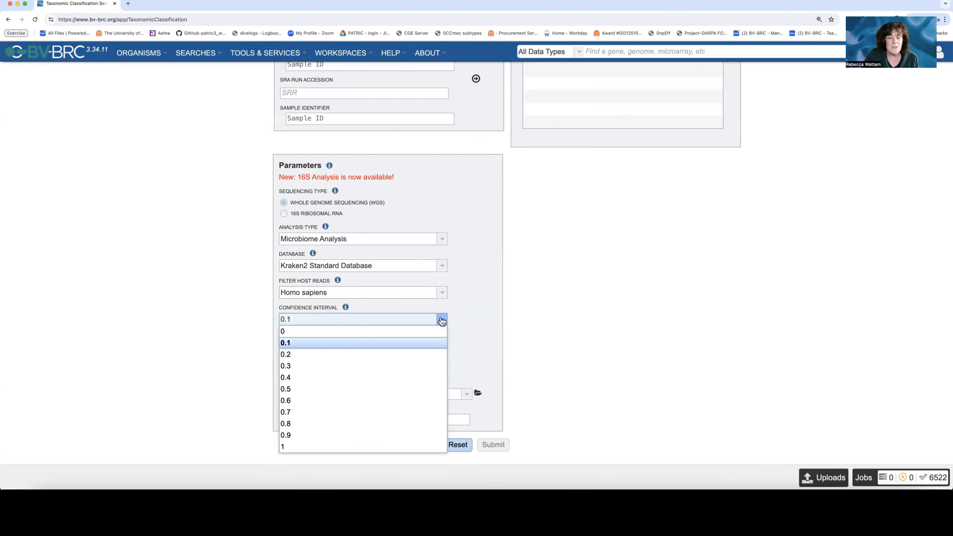
pyautogui.click(441, 320)
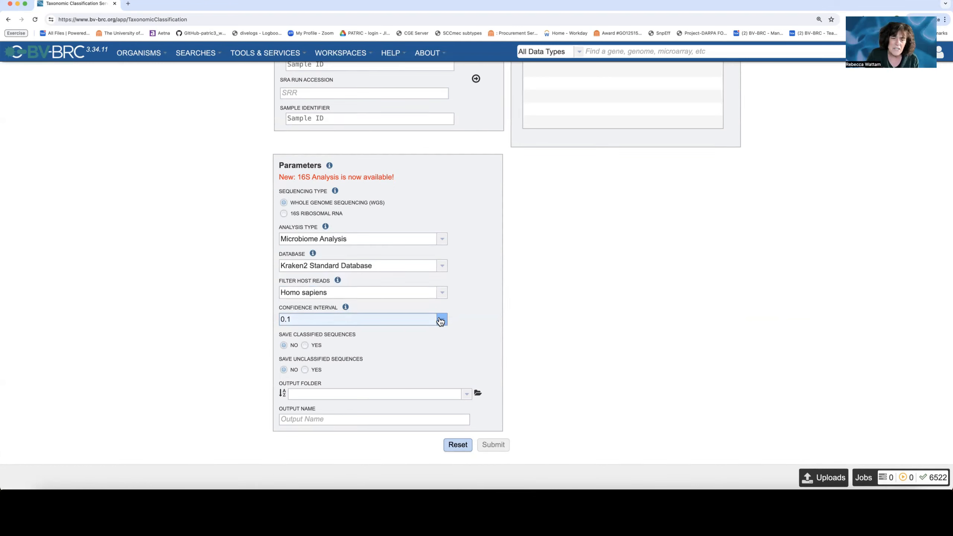
pyautogui.click(345, 307)
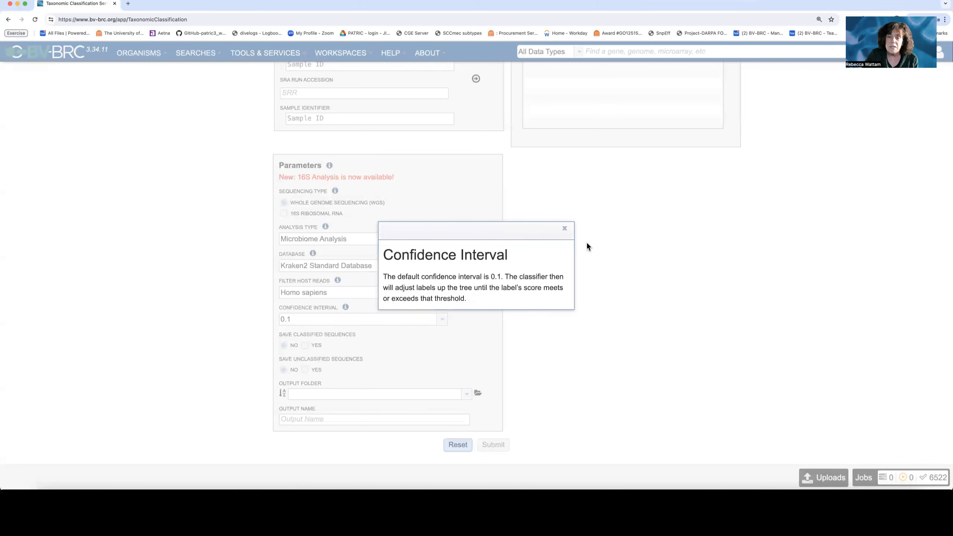
pyautogui.click(565, 229)
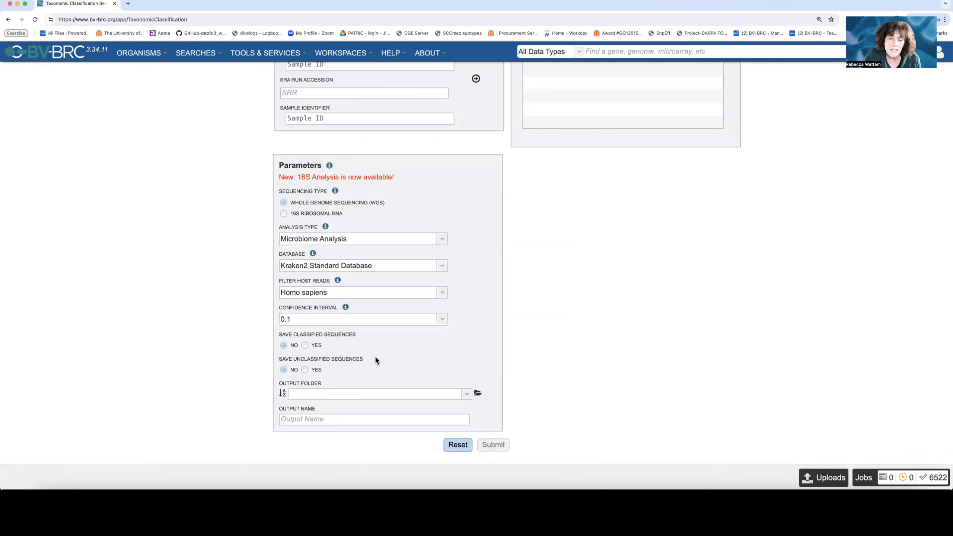
# Step: Enable saving of both classified and unclassified sequences, and choose Metagenomic_Analysis_Unknown as the output folder
pyautogui.click(304, 345)
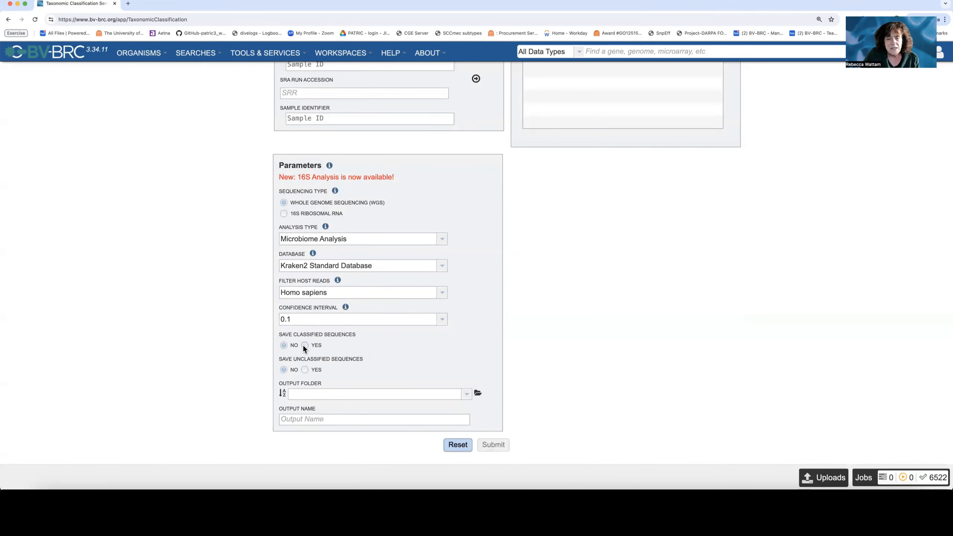
pyautogui.click(304, 370)
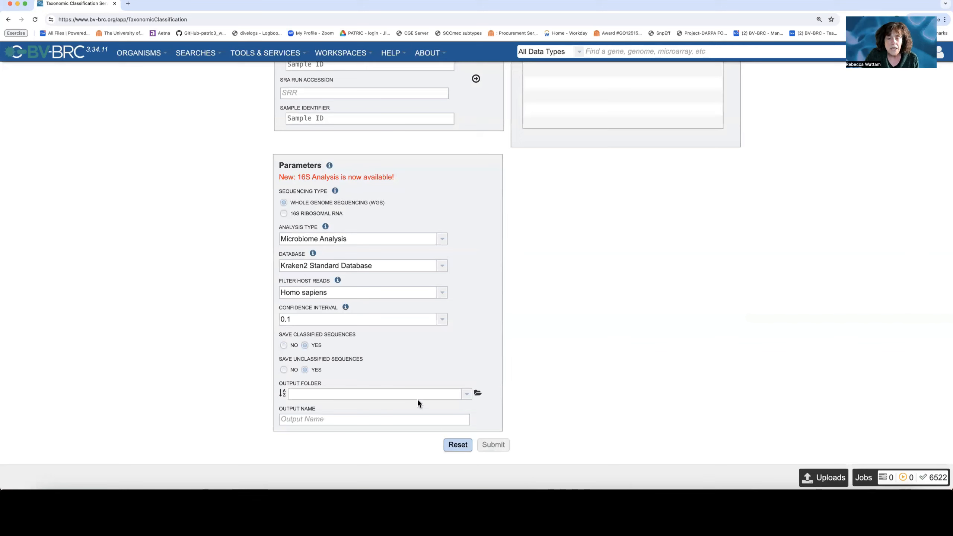
pyautogui.click(467, 394)
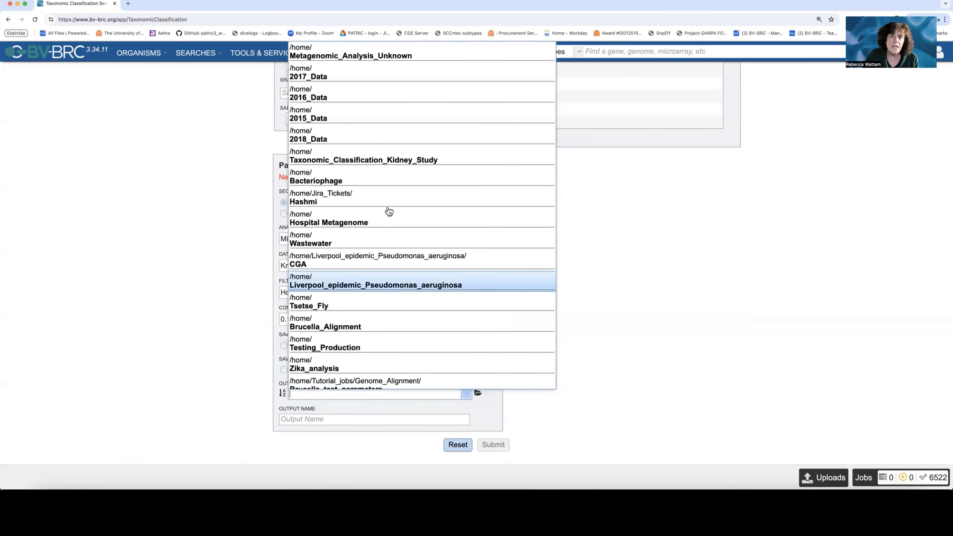
pyautogui.click(355, 56)
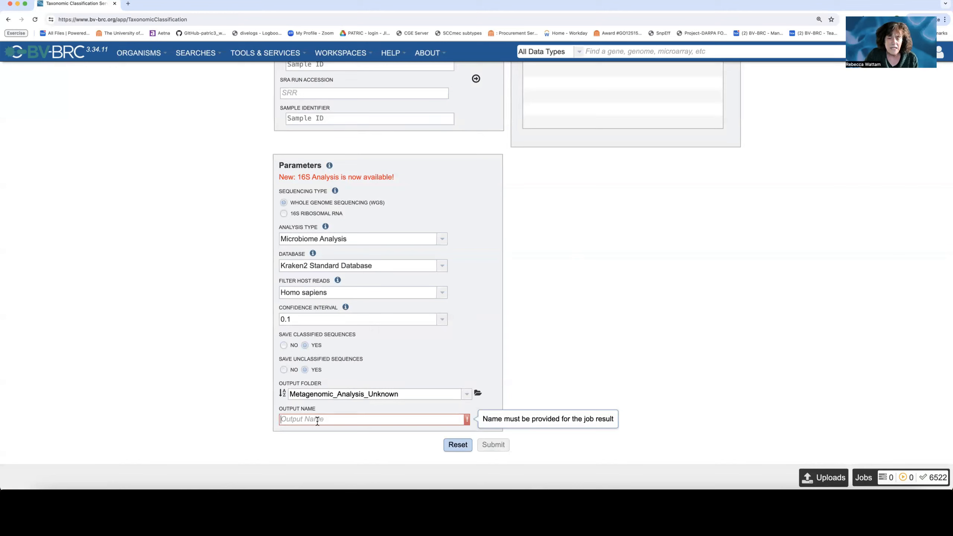
# Step: Name the output Unknown_reads_TaxClass_Microbiome_Kraken and submit the taxonomic classification job
pyautogui.click(288, 420)
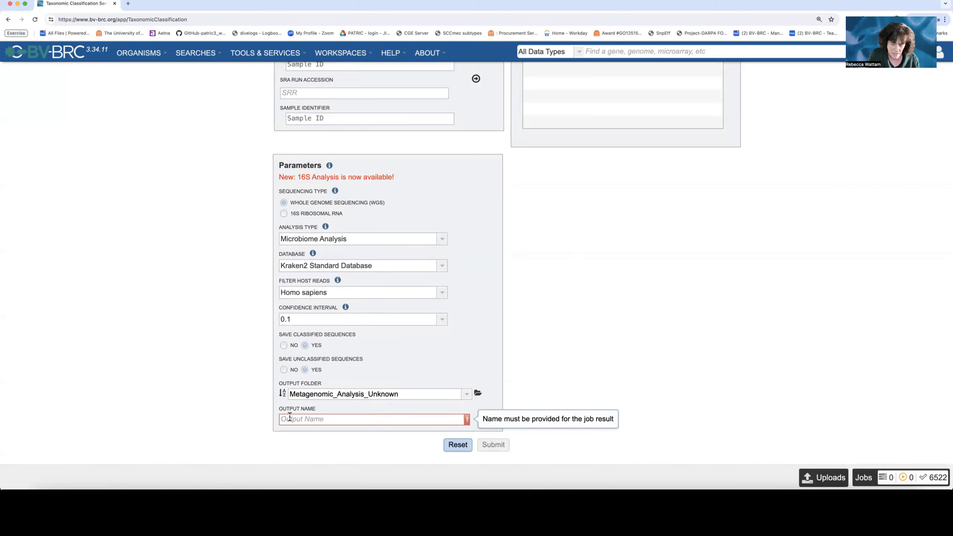
pyautogui.write('Unknown')
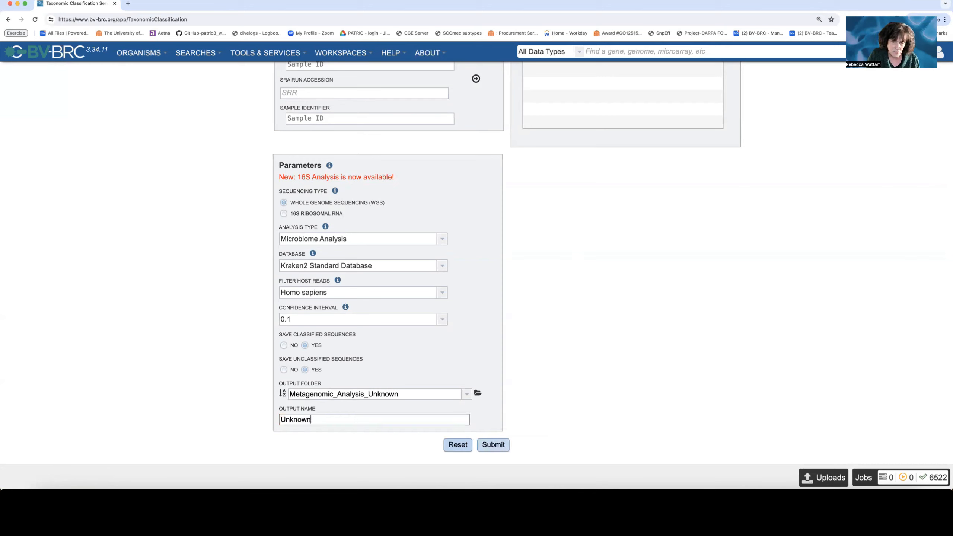
pyautogui.write('_reads_Tax')
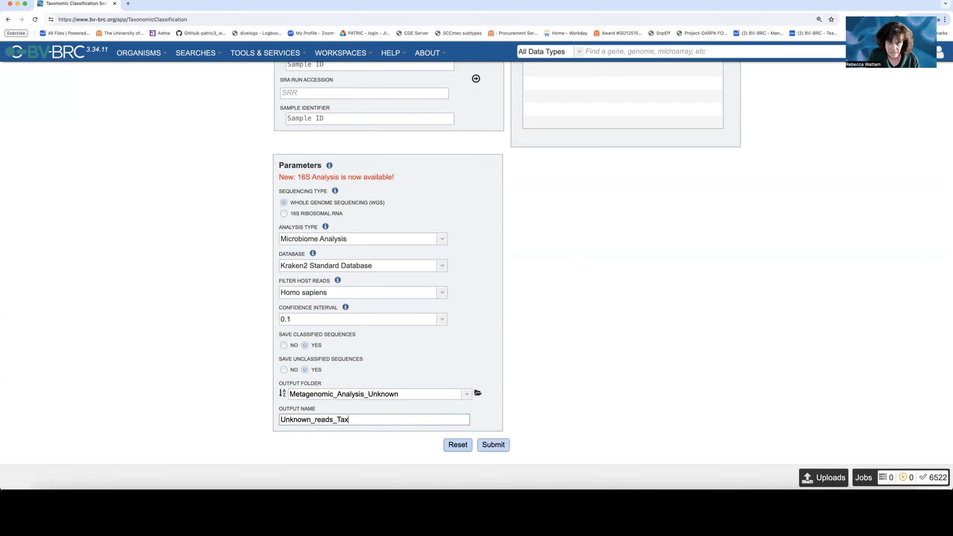
pyautogui.write('Class_')
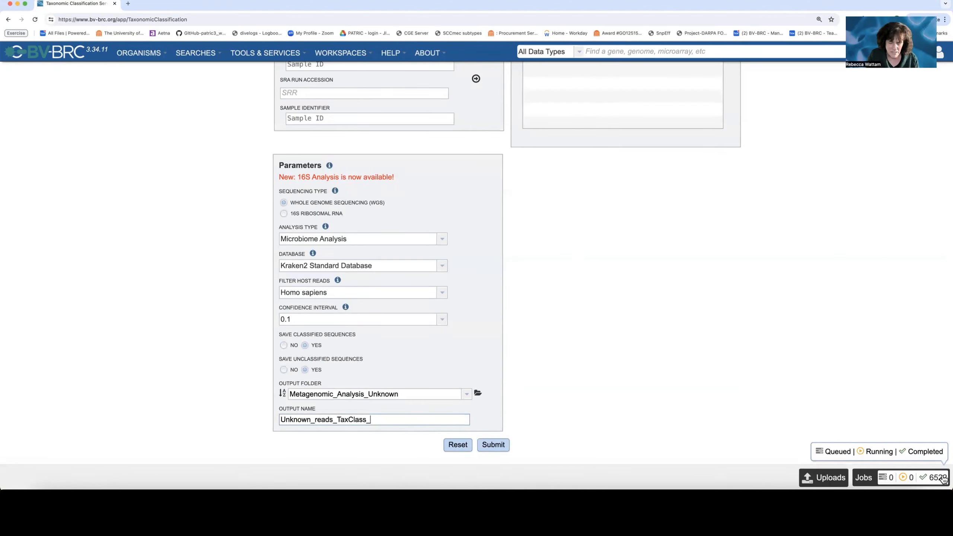
pyautogui.write('Microb')
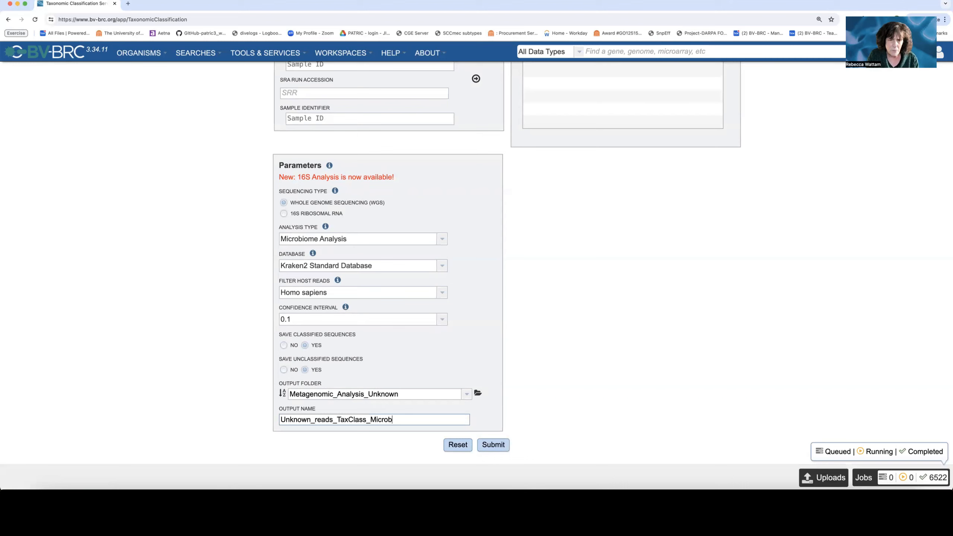
pyautogui.write('iome_')
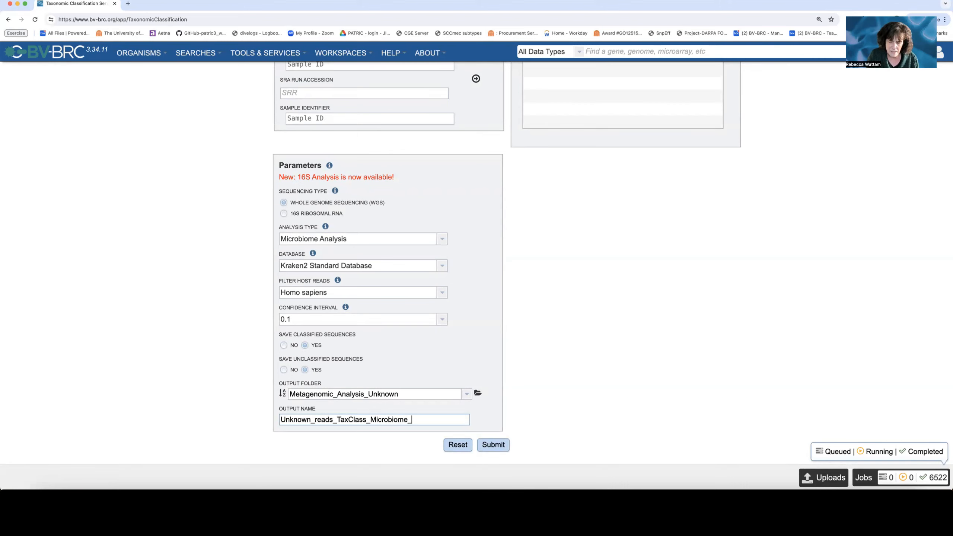
pyautogui.write('Kraken')
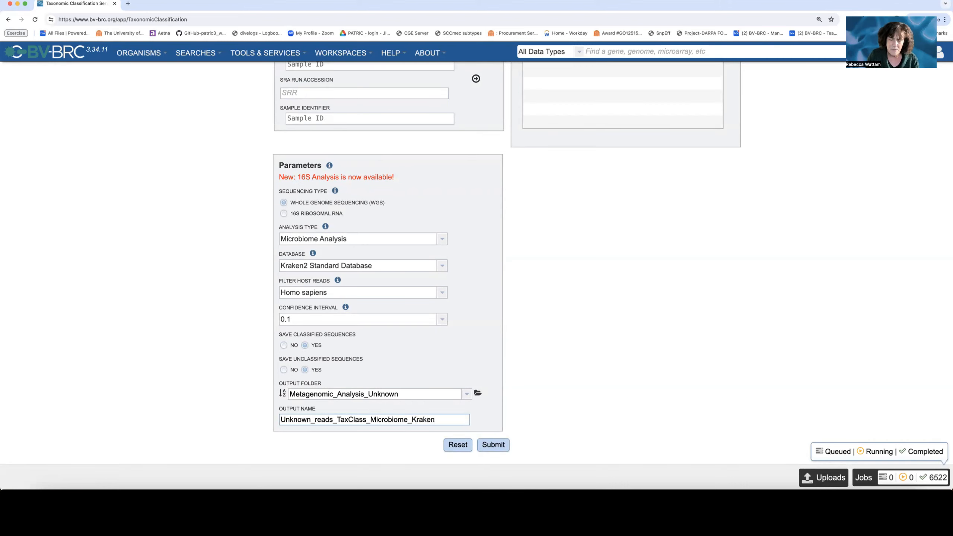
pyautogui.click(496, 445)
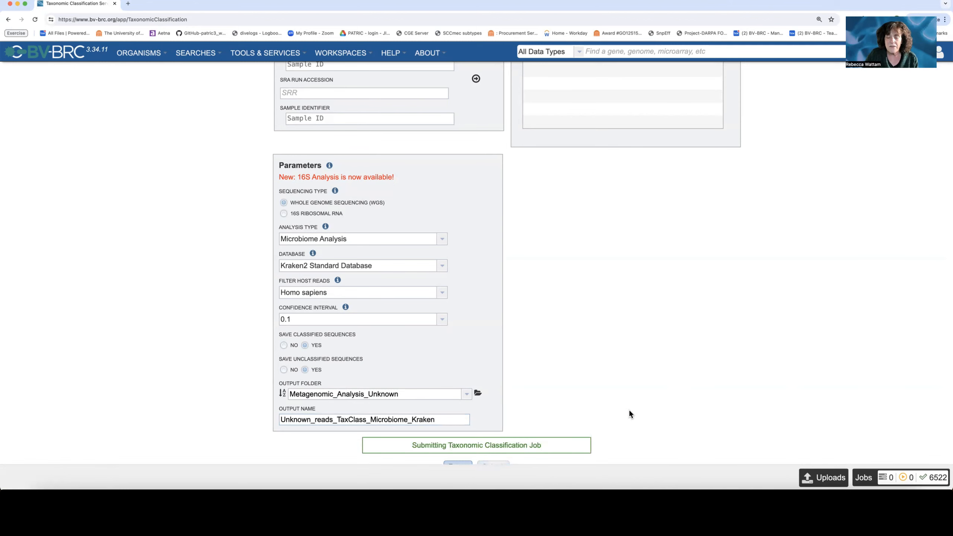